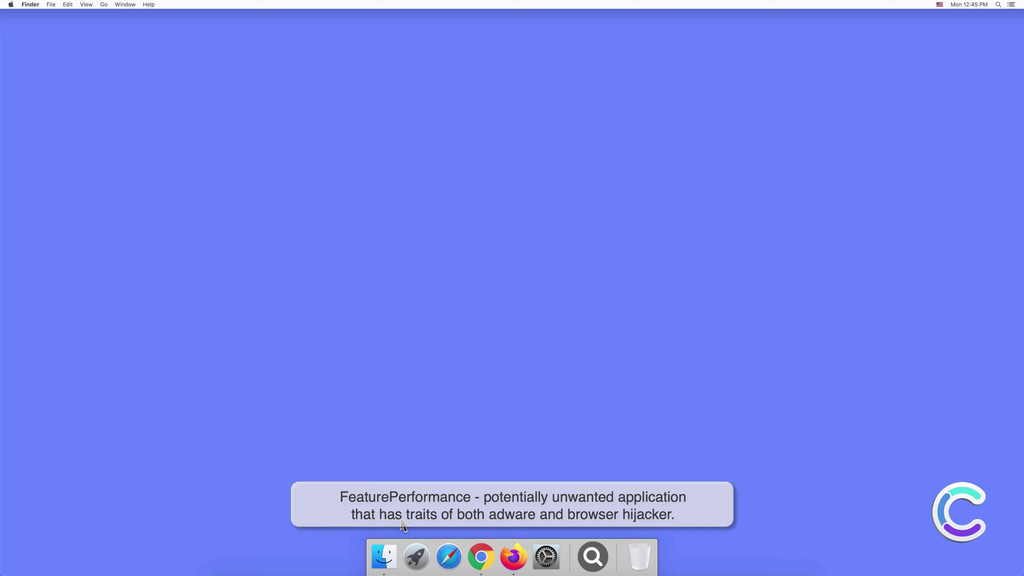
# Look through the Applications folder in a new Finder window, then close it
pyautogui.click(385, 556)
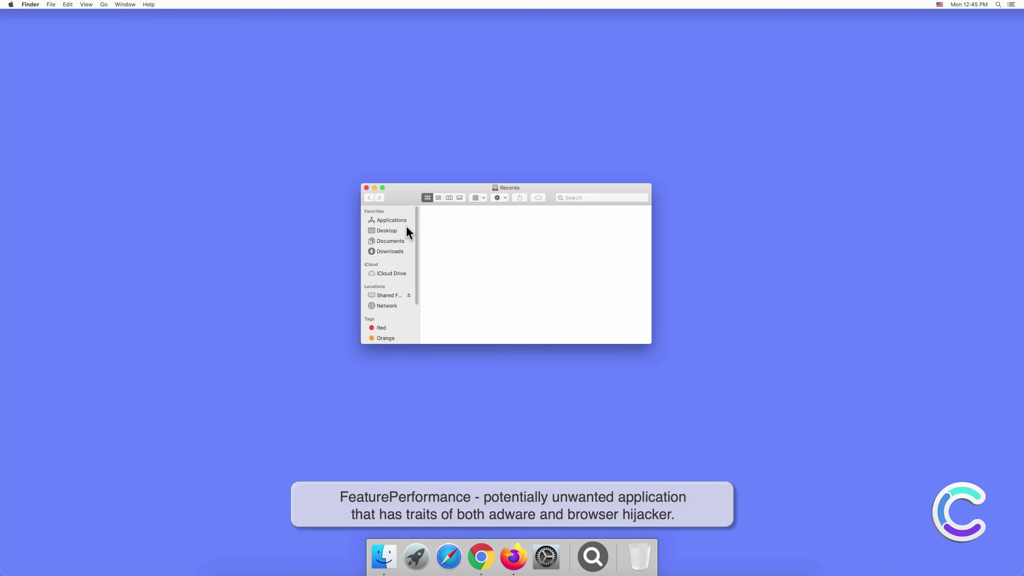
pyautogui.click(399, 219)
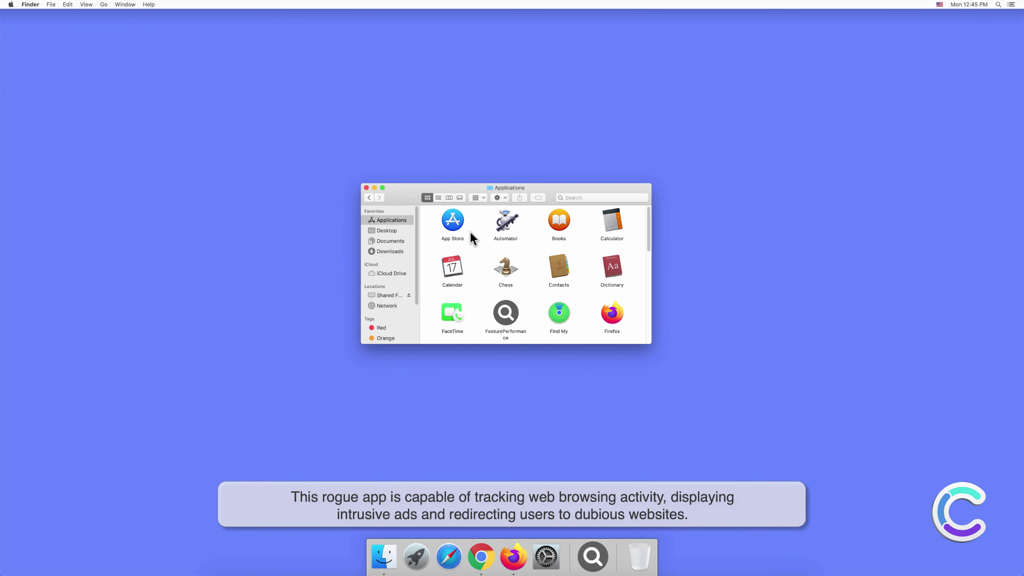
pyautogui.click(367, 189)
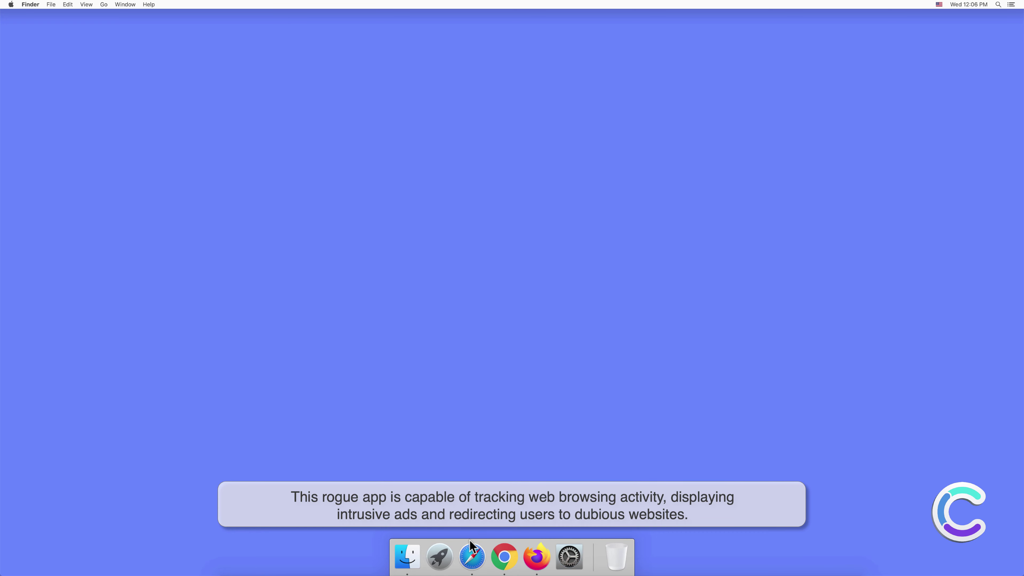
# Launch Safari and check its Extensions preferences, where FeaturePerformance 1.0 appears enabled
pyautogui.click(472, 557)
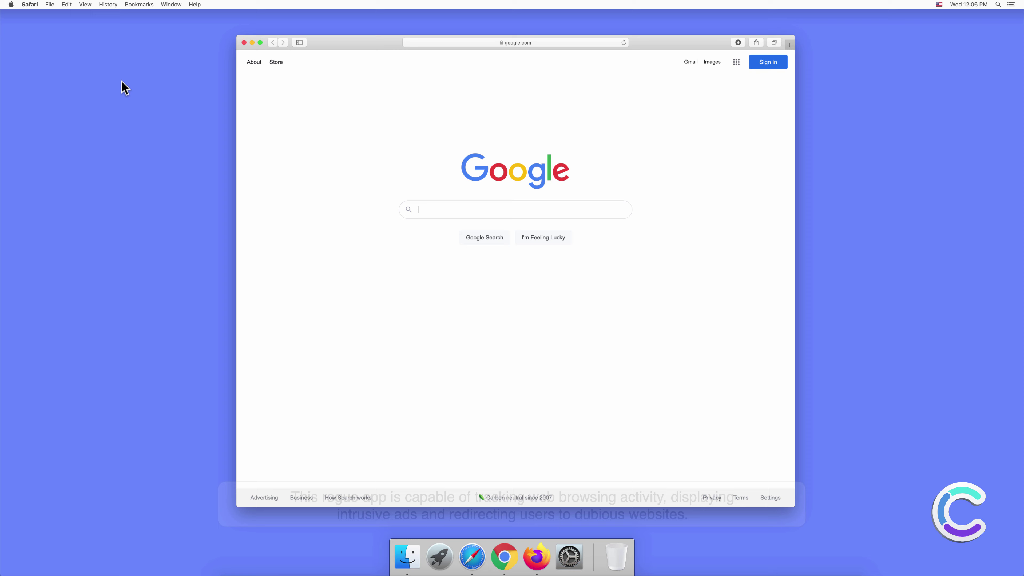
pyautogui.click(30, 4)
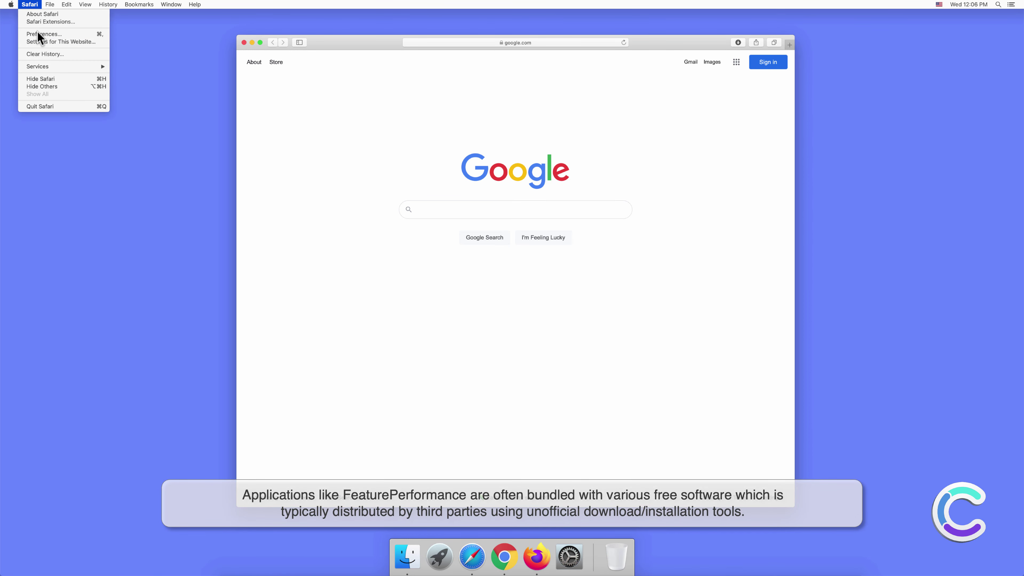
pyautogui.click(38, 34)
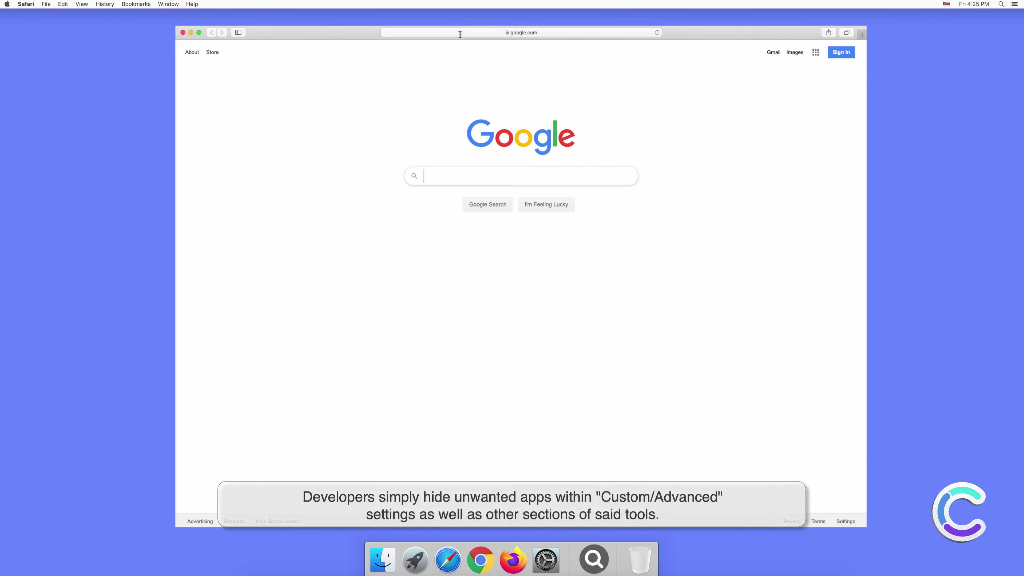
# Search for 'search engine test' from Safari's address bar
pyautogui.click(460, 34)
pyautogui.write('search e')
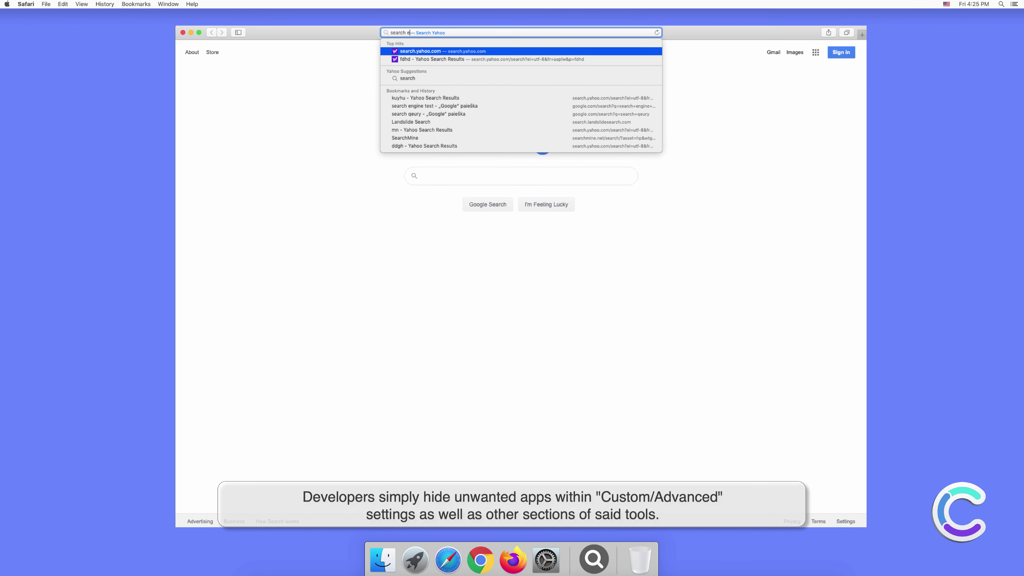
pyautogui.write('ngine test')
pyautogui.press('Return')
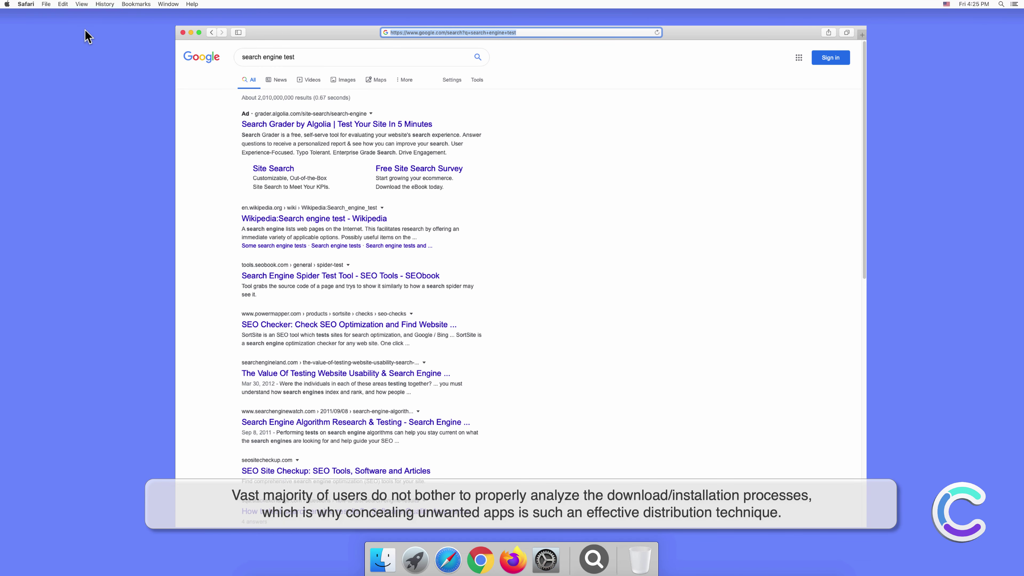
# Confirm Yahoo remains the default search engine in Safari's Search preferences
pyautogui.click(26, 4)
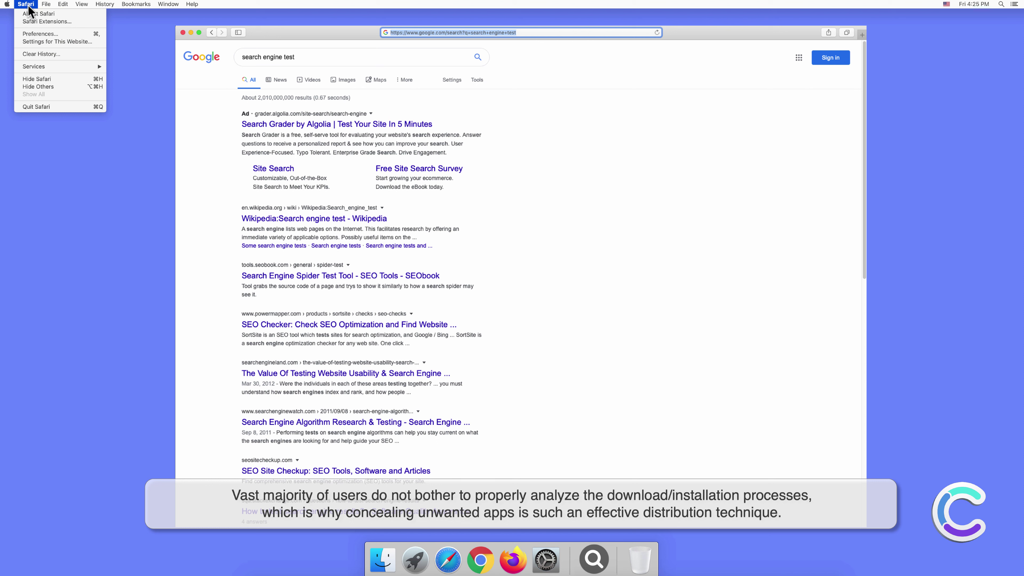
pyautogui.click(40, 35)
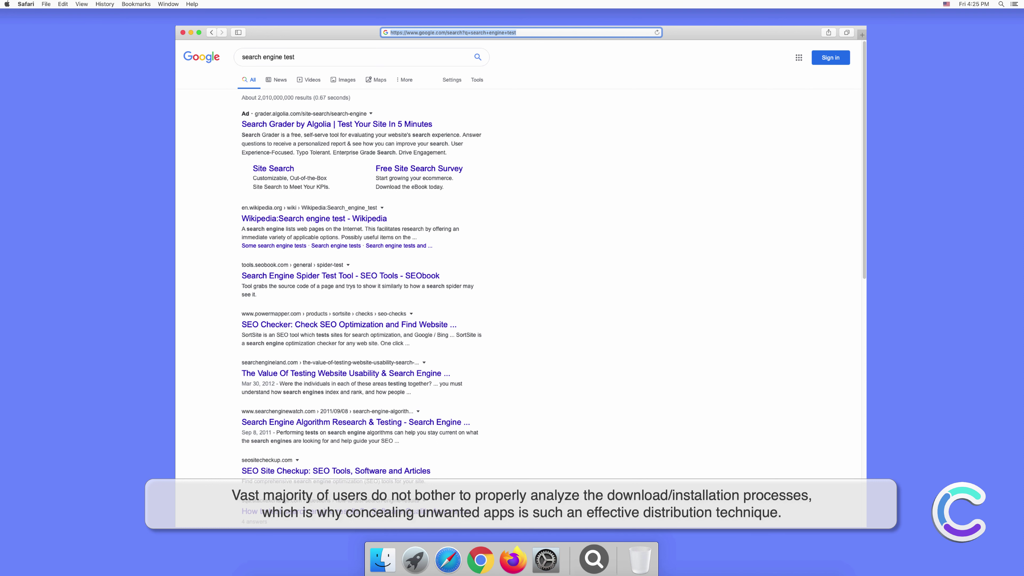
pyautogui.click(626, 205)
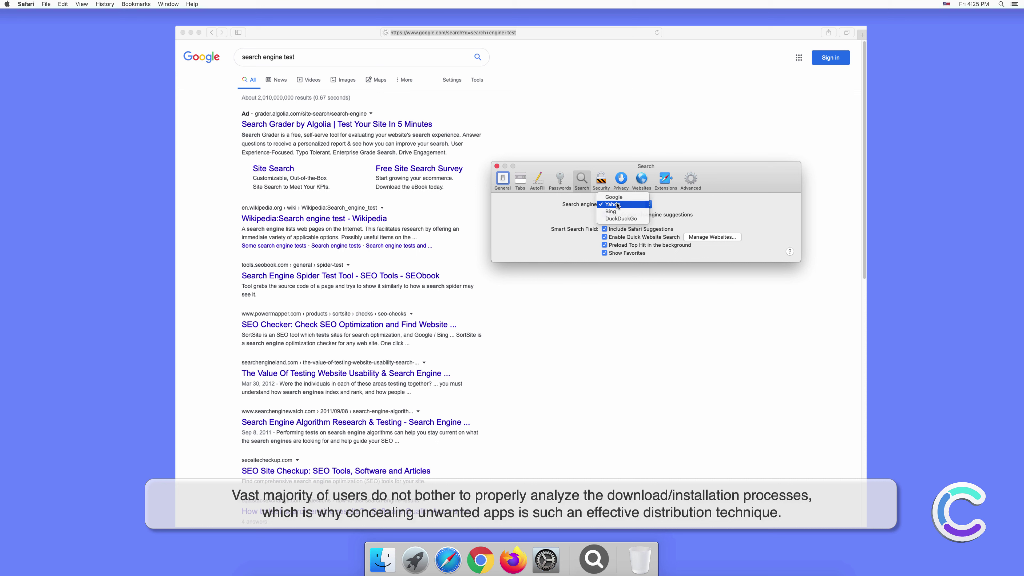
pyautogui.click(618, 205)
pyautogui.click(497, 166)
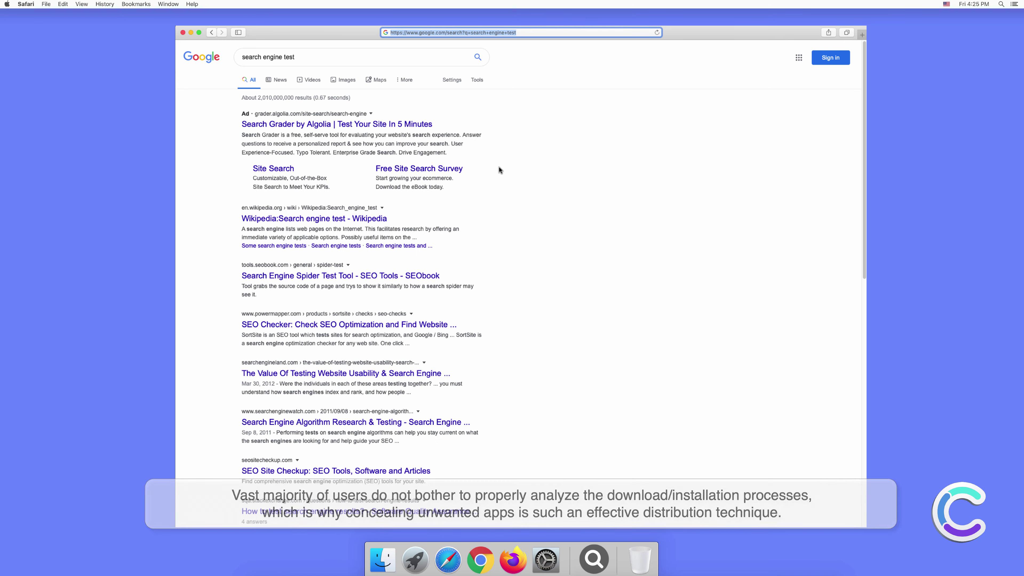
# Search 'testing search engine' in a new tab, which returns Google results
pyautogui.click(861, 31)
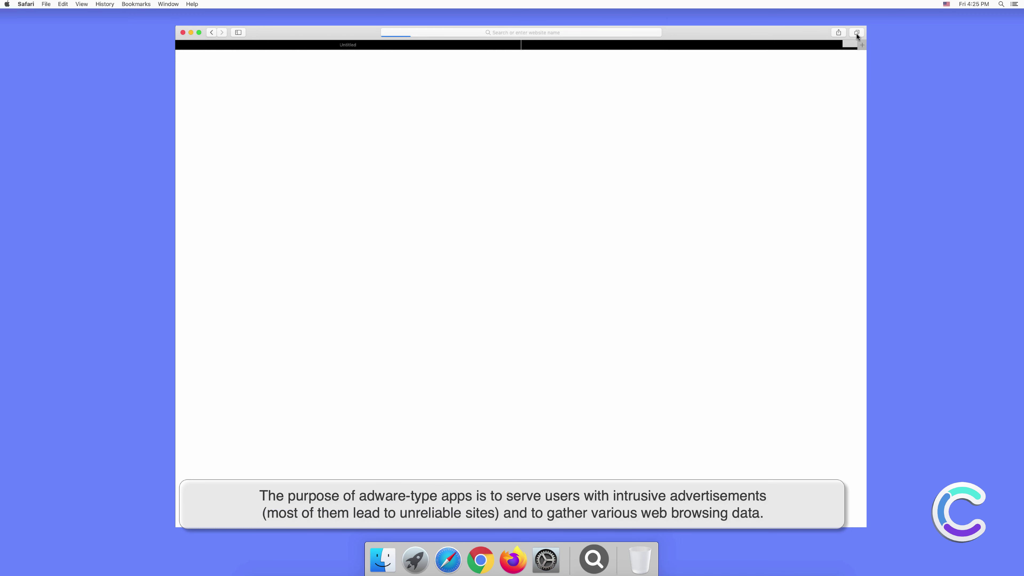
pyautogui.click(573, 32)
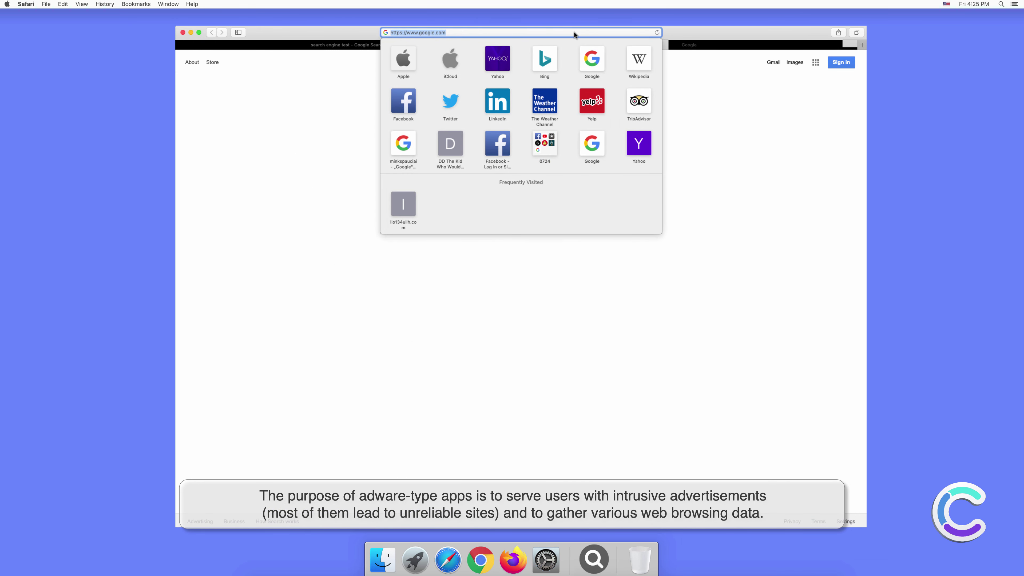
pyautogui.write('testing')
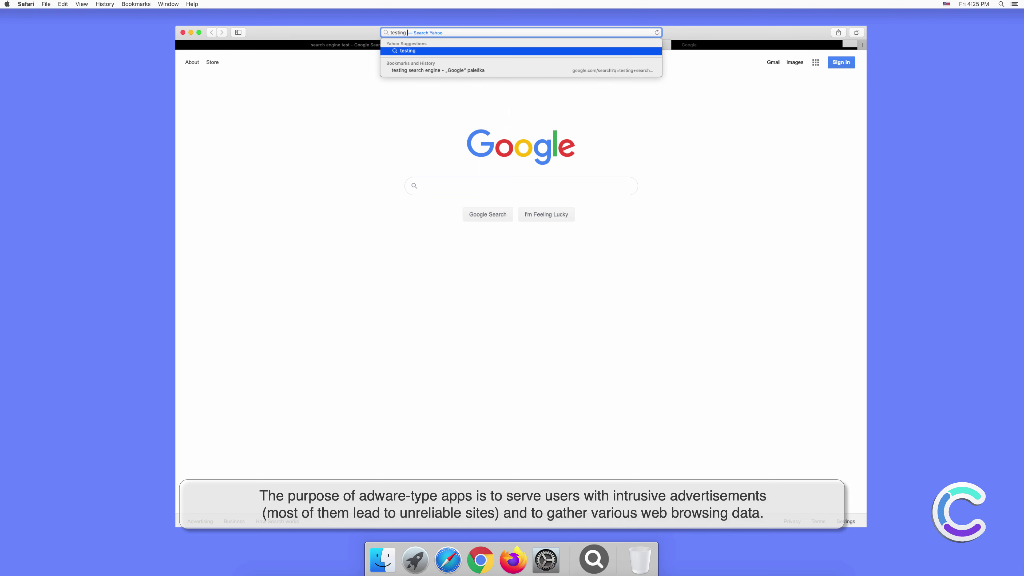
pyautogui.write(' searr')
pyautogui.press('BackSpace')
pyautogui.write('ch engine')
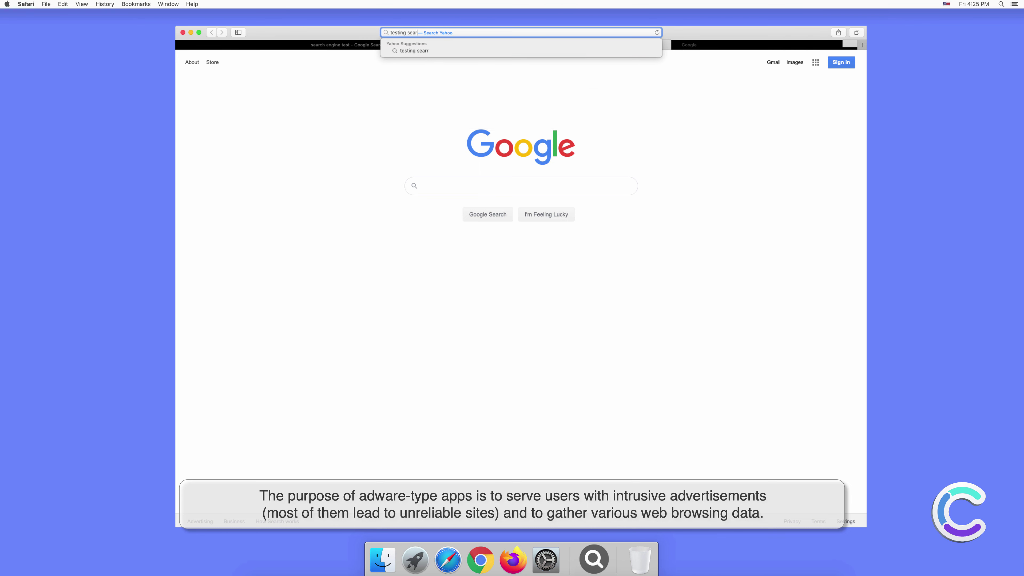
pyautogui.press('Return')
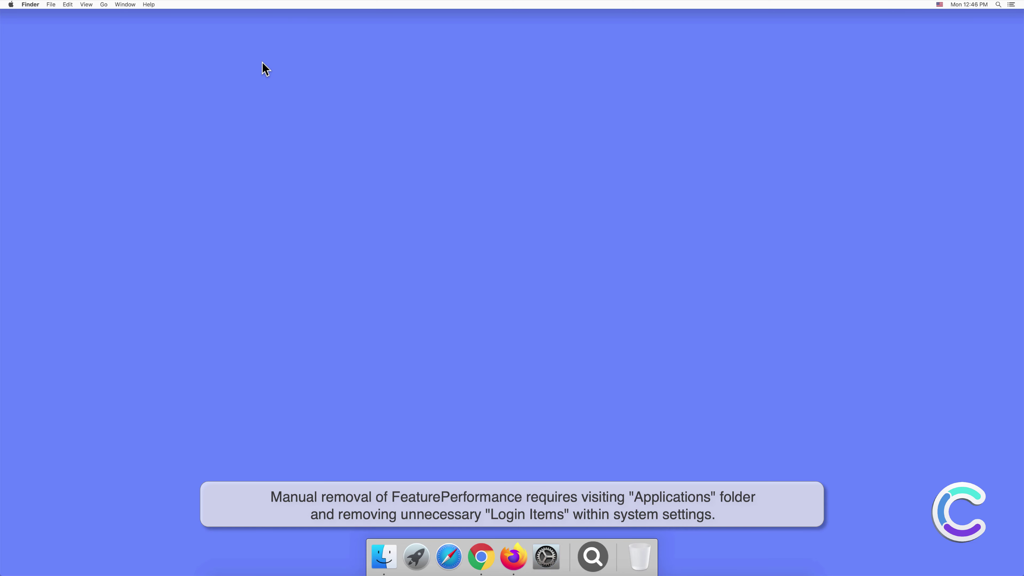
# Send the FeaturePerformance app in Applications to the Trash, then close the Finder window
pyautogui.click(384, 556)
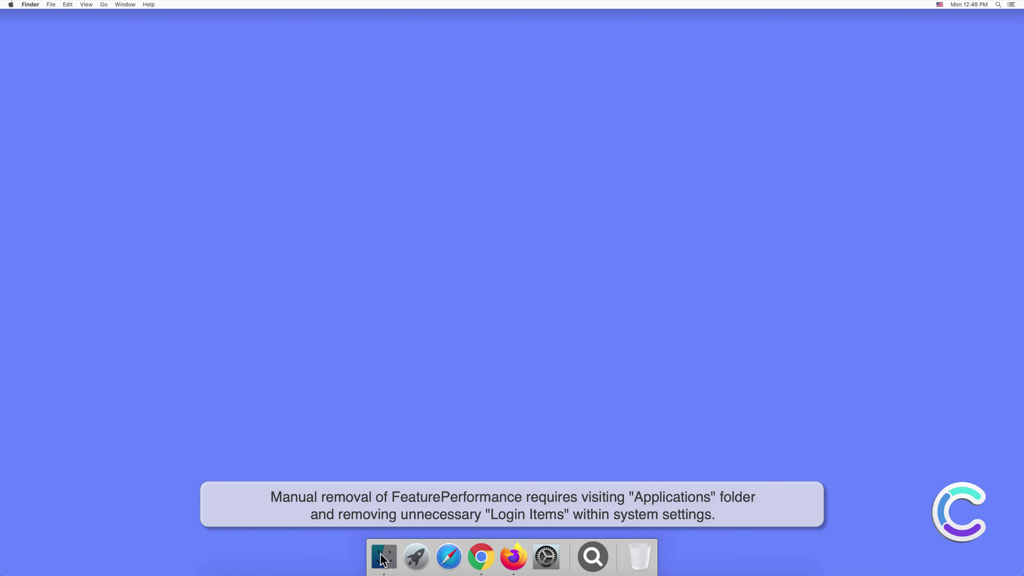
pyautogui.click(395, 221)
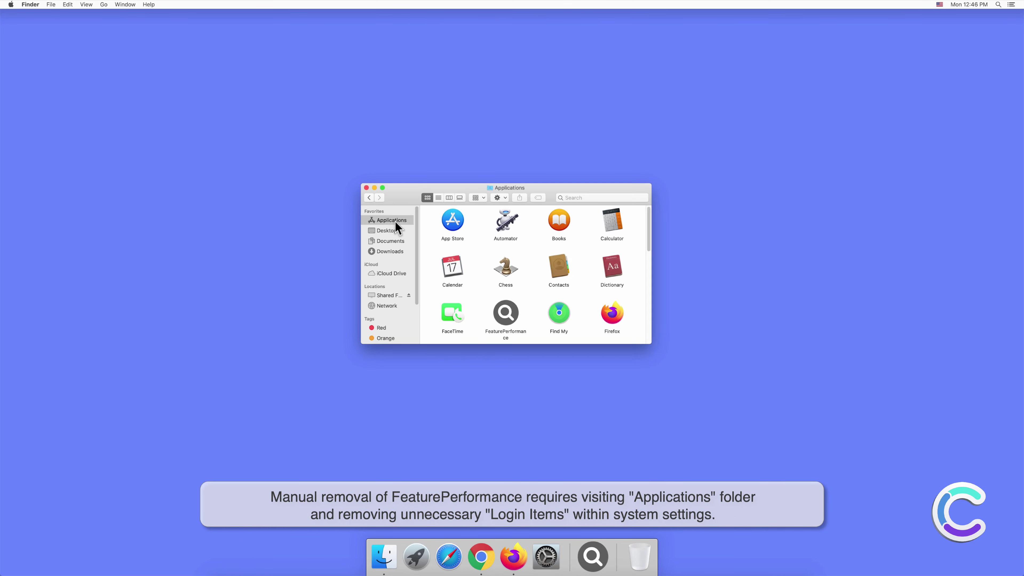
pyautogui.click(509, 313)
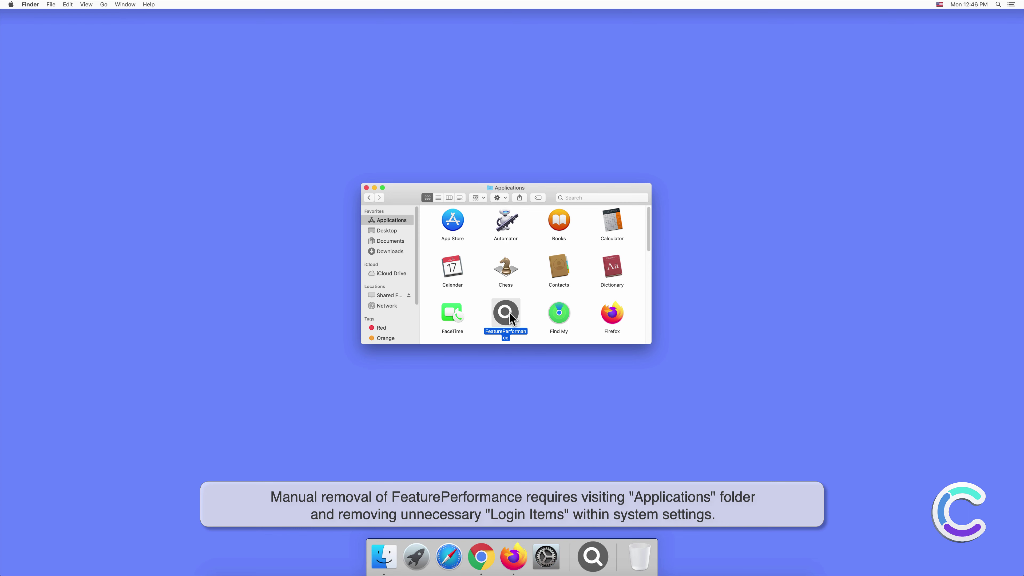
pyautogui.rightClick(510, 313)
pyautogui.click(521, 336)
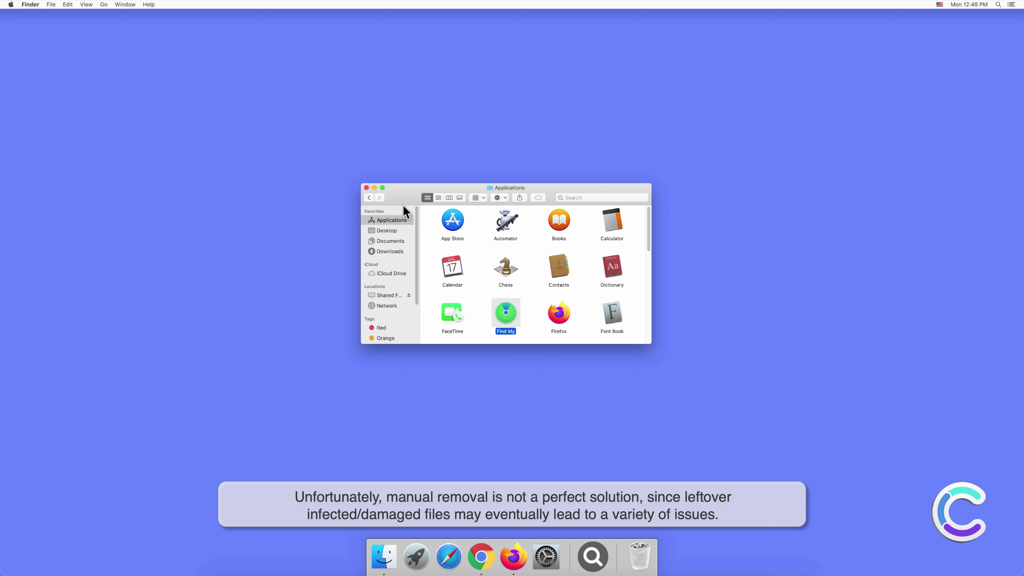
pyautogui.click(366, 188)
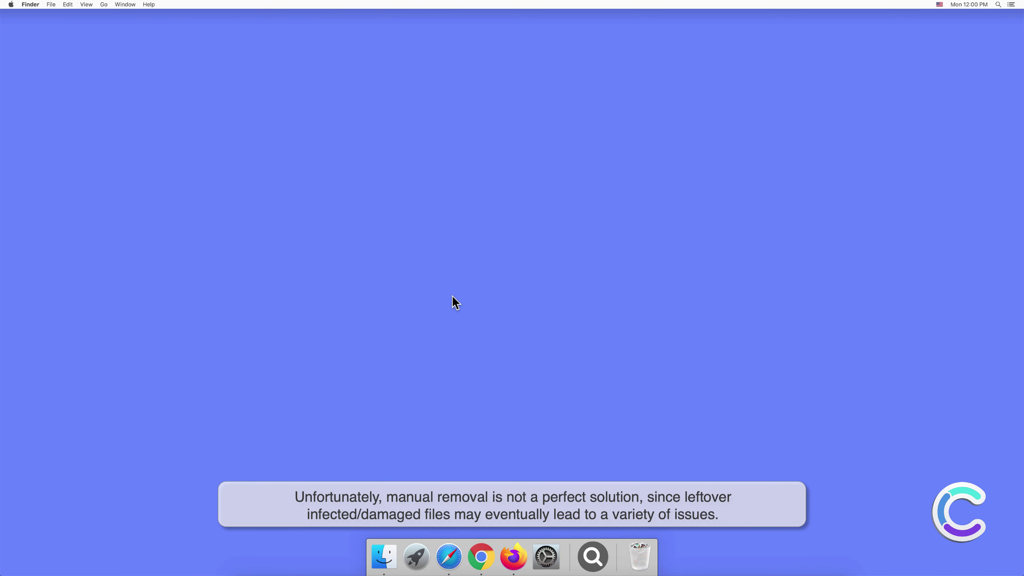
# Check the user's Login Items in Users & Groups for suspicious entries, then close System Preferences
pyautogui.click(546, 555)
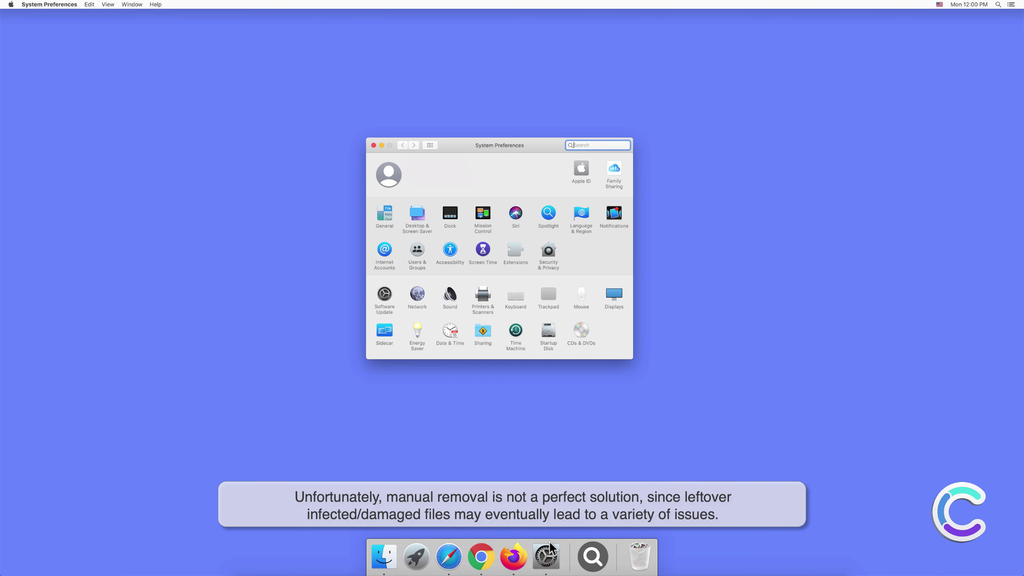
pyautogui.click(416, 251)
pyautogui.click(549, 165)
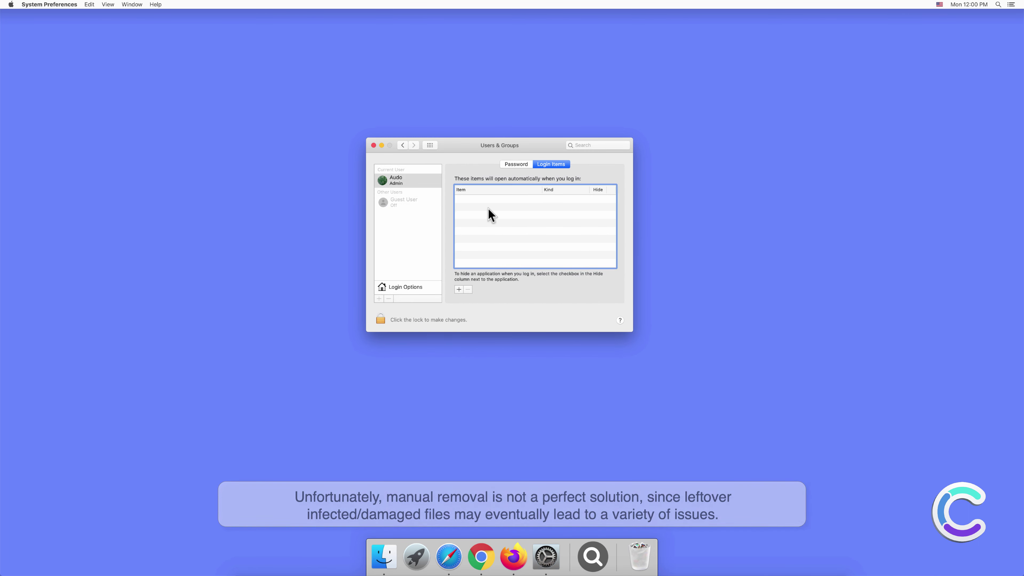
pyautogui.click(374, 145)
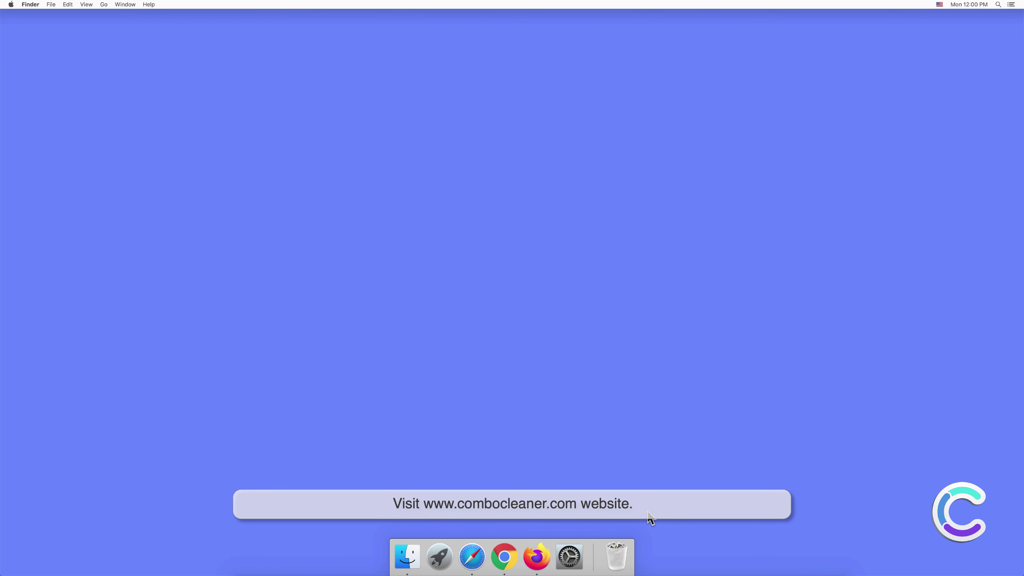
pyautogui.click(472, 556)
pyautogui.write('www')
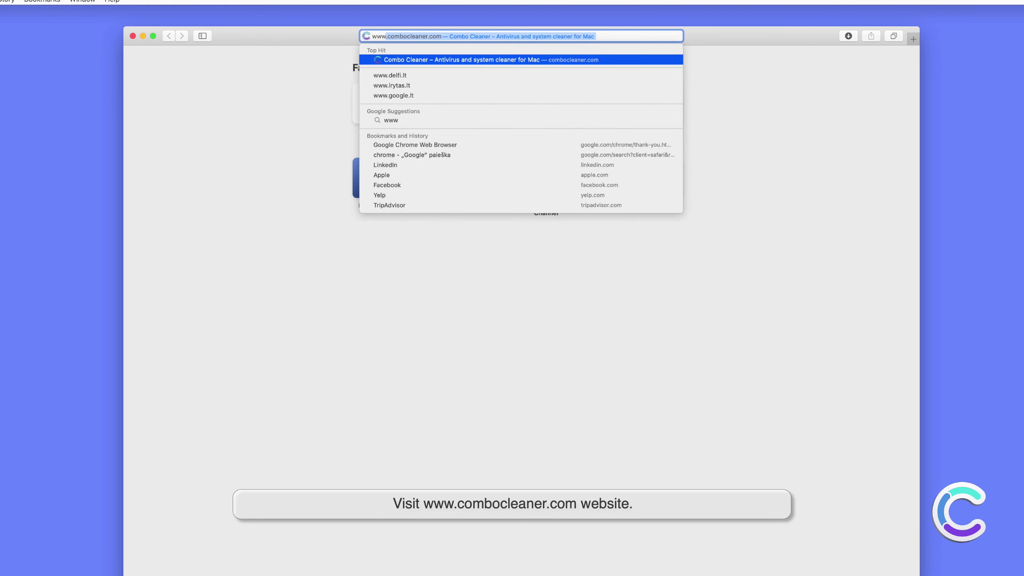
pyautogui.write('.combocleaner')
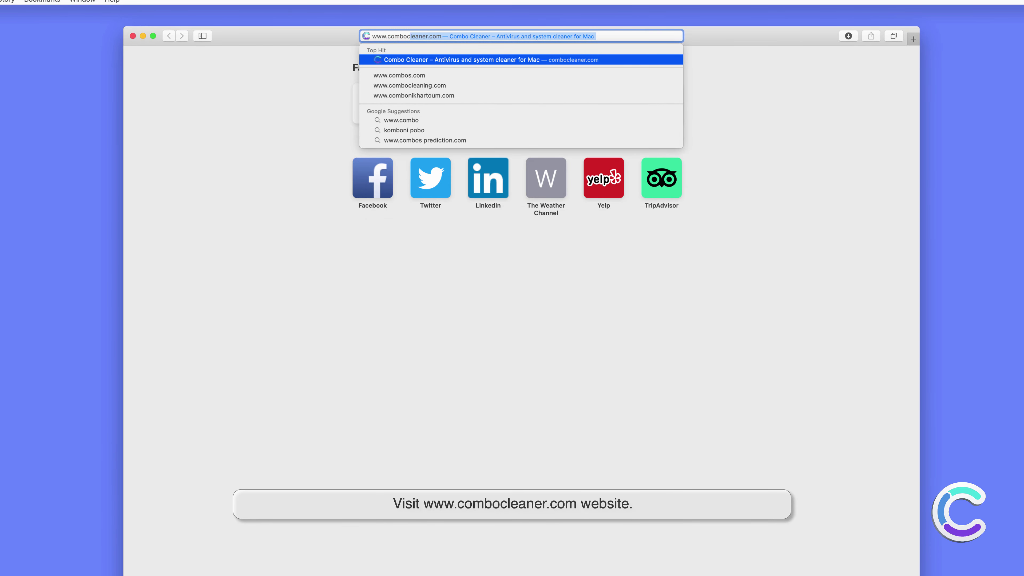
pyautogui.write('.com')
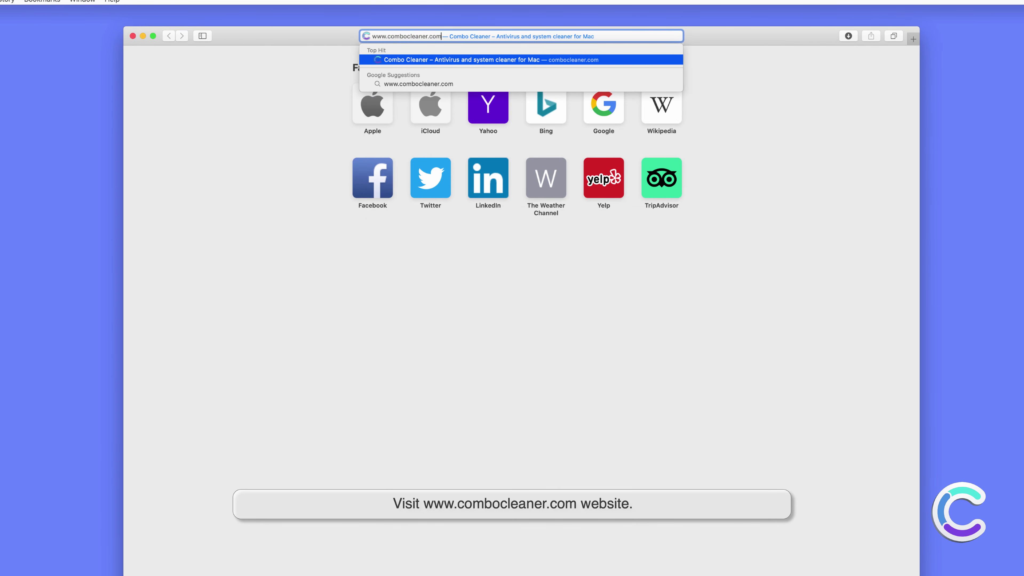
pyautogui.press('Return')
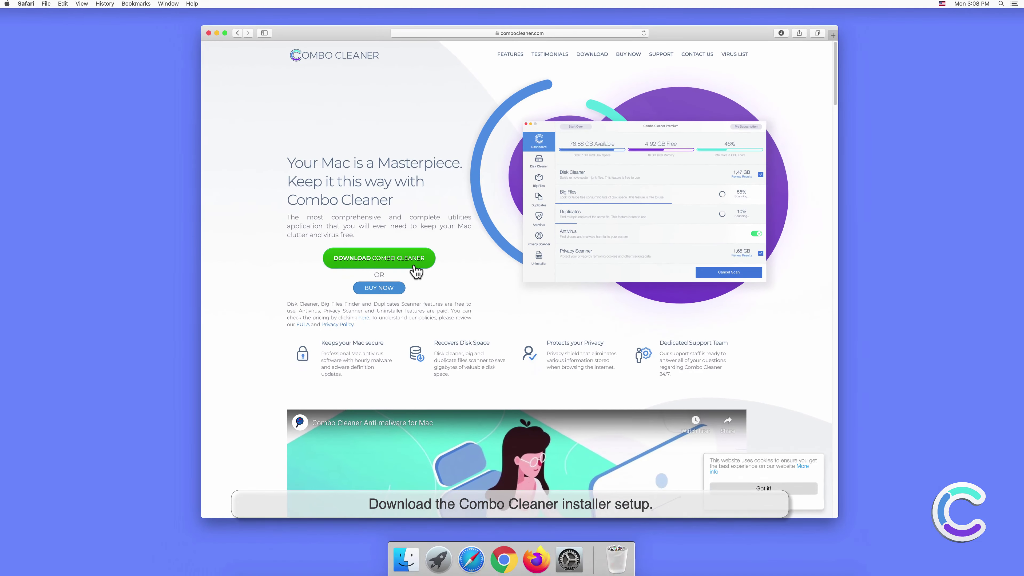
pyautogui.click(389, 323)
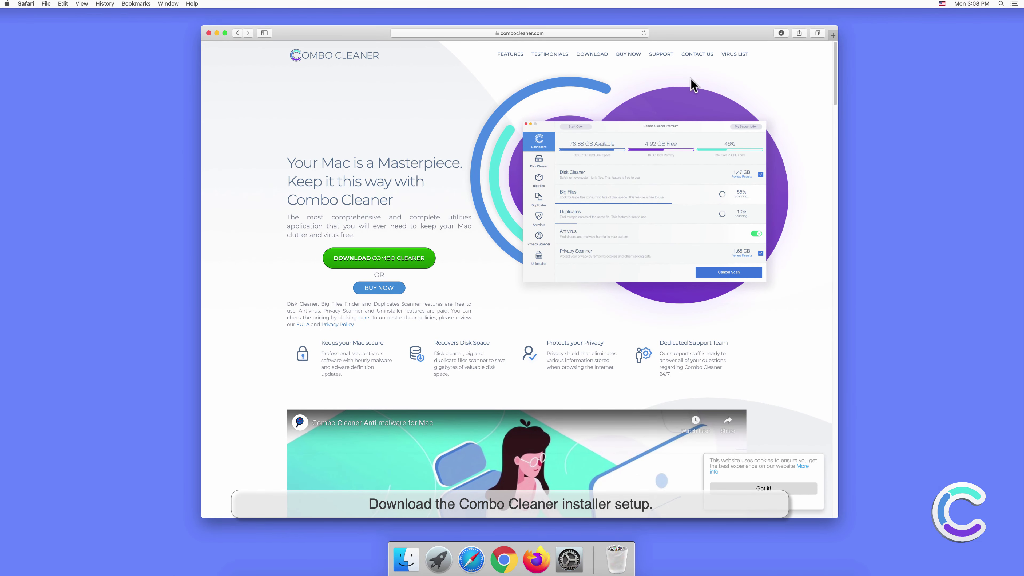
# Open the downloaded combocleaner.dmg from Safari's downloads list
pyautogui.click(778, 34)
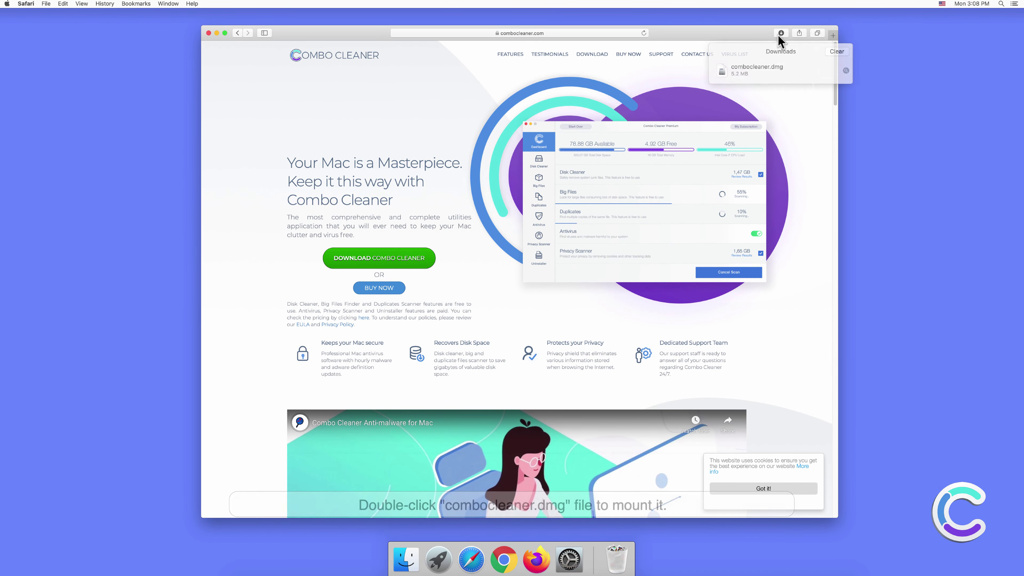
pyautogui.click(773, 65)
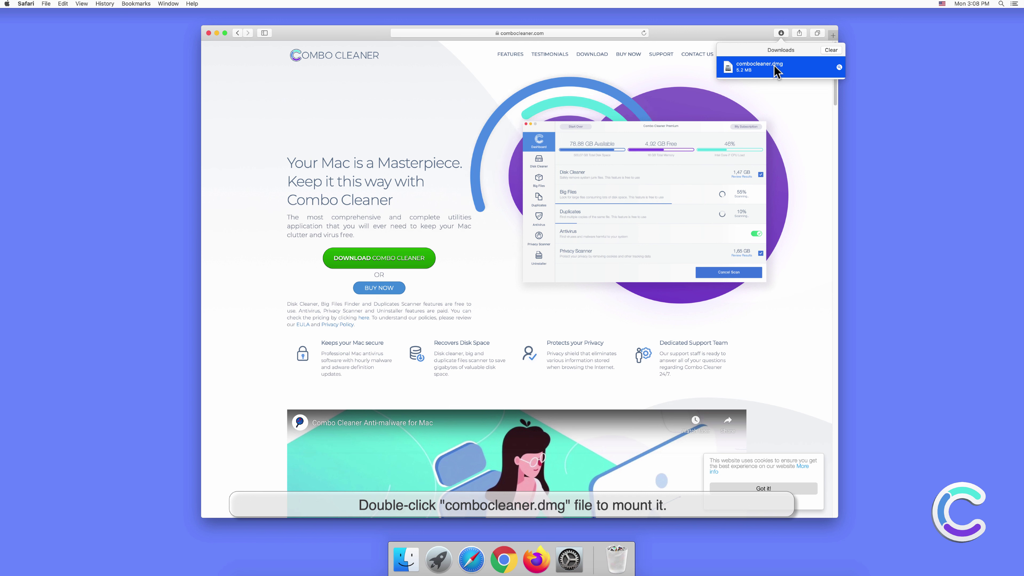
pyautogui.doubleClick(774, 65)
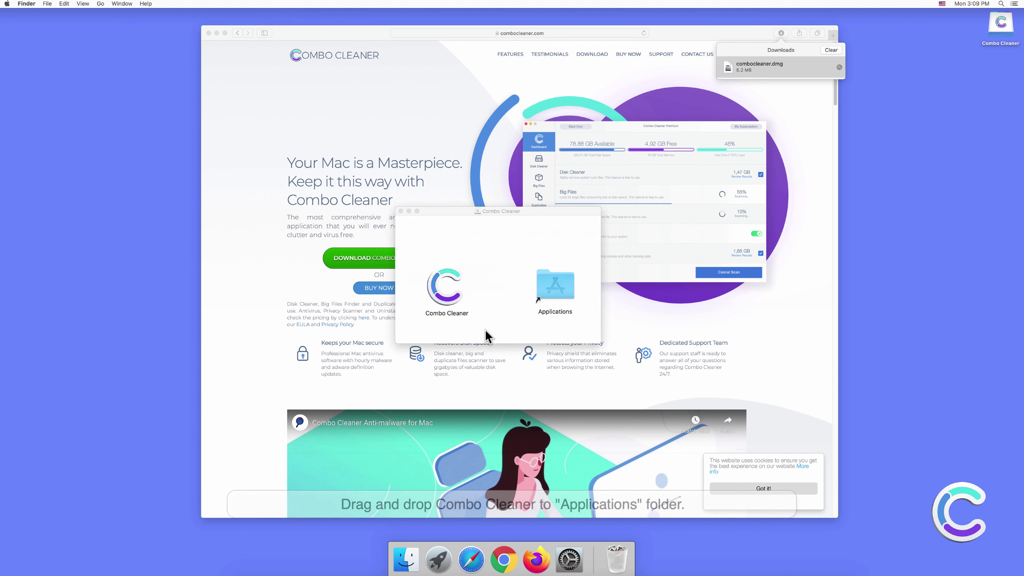
# Copy Combo Cleaner into Applications, then close the installer and Safari windows
pyautogui.click(441, 301)
pyautogui.moveTo(464, 294); pyautogui.dragTo(550, 301)
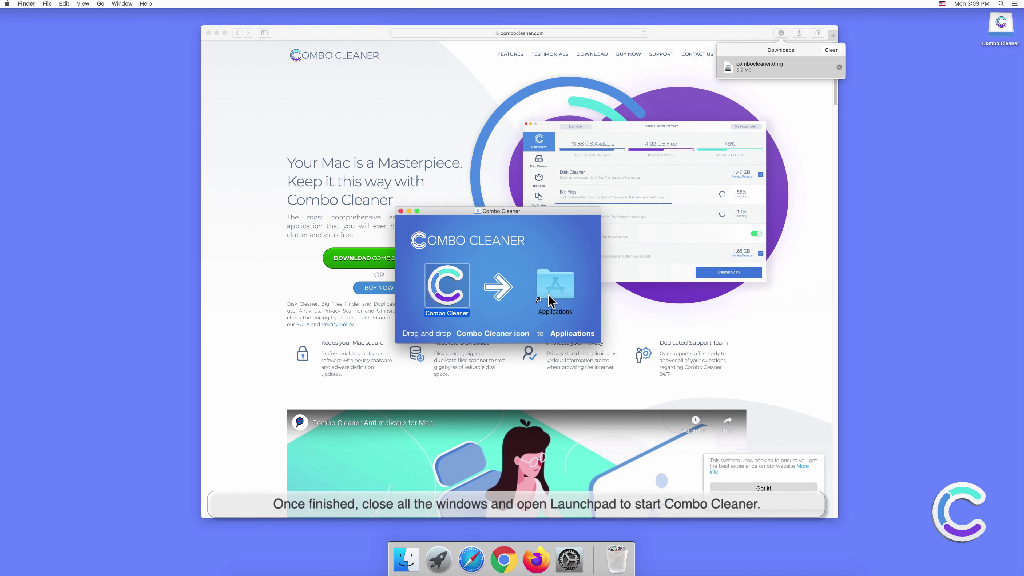
pyautogui.click(400, 211)
pyautogui.click(218, 52)
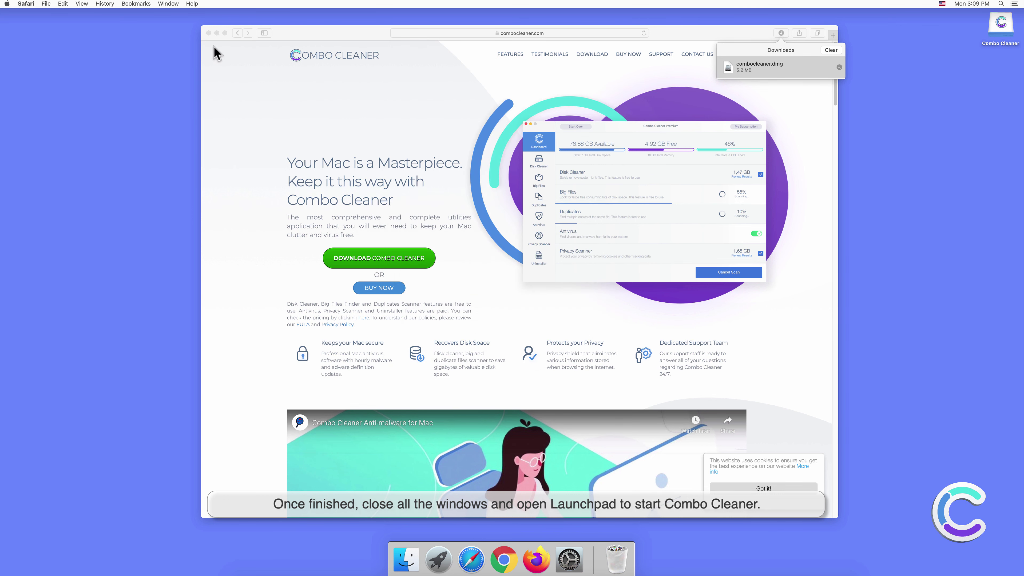
pyautogui.click(208, 33)
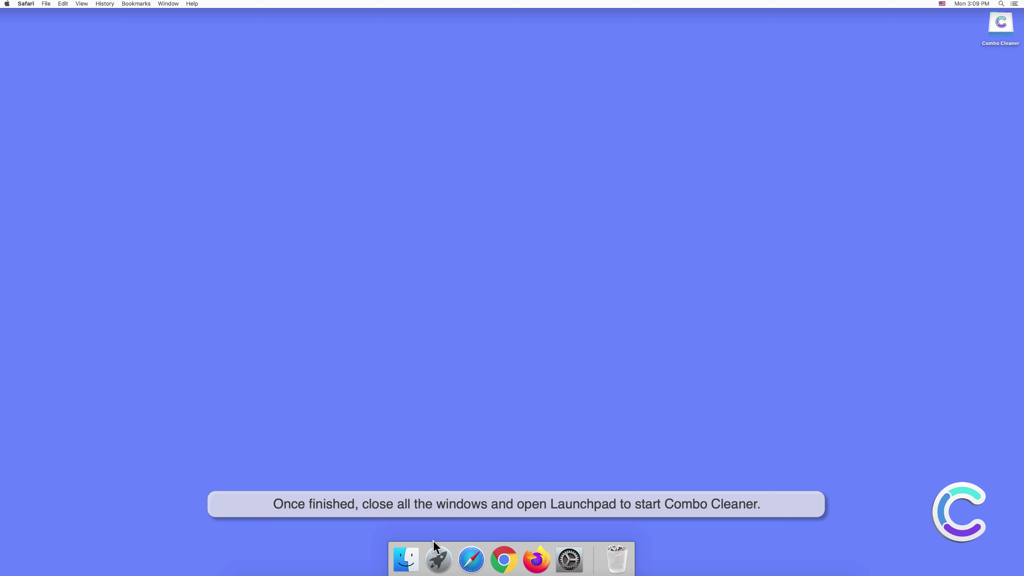
# Launch Combo Cleaner from Launchpad and approve the downloaded-app warning
pyautogui.click(438, 560)
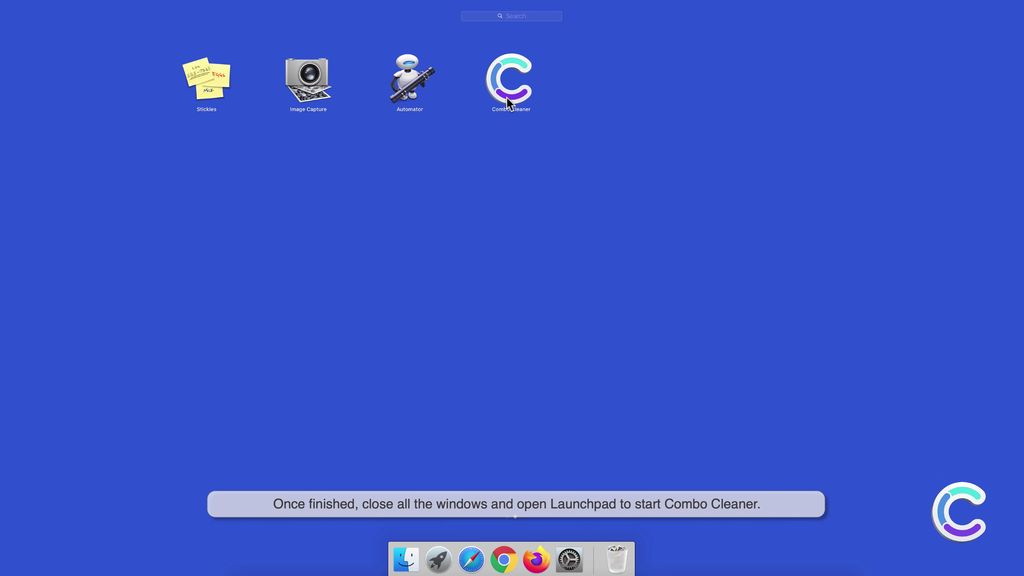
pyautogui.click(509, 101)
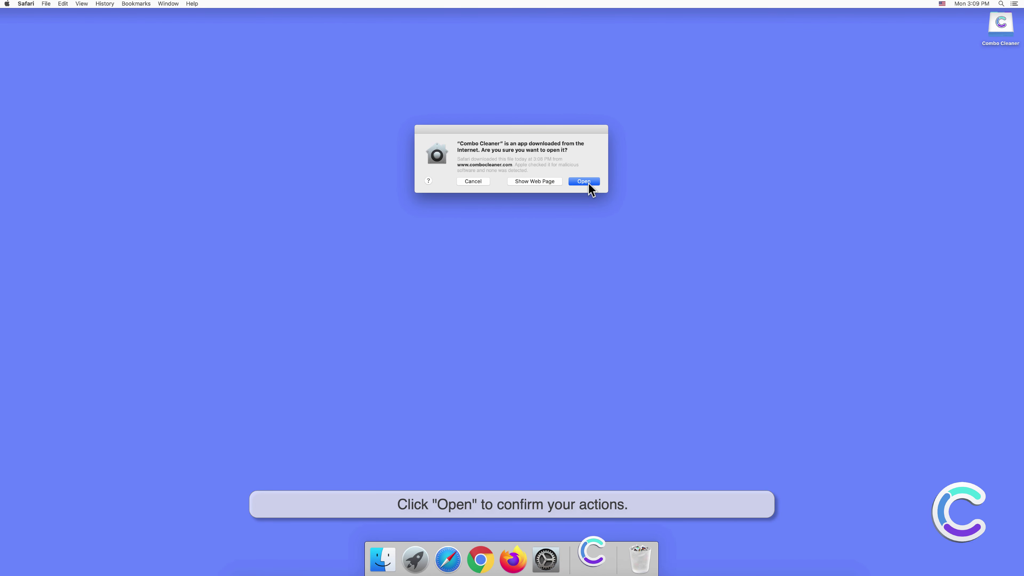
pyautogui.click(586, 182)
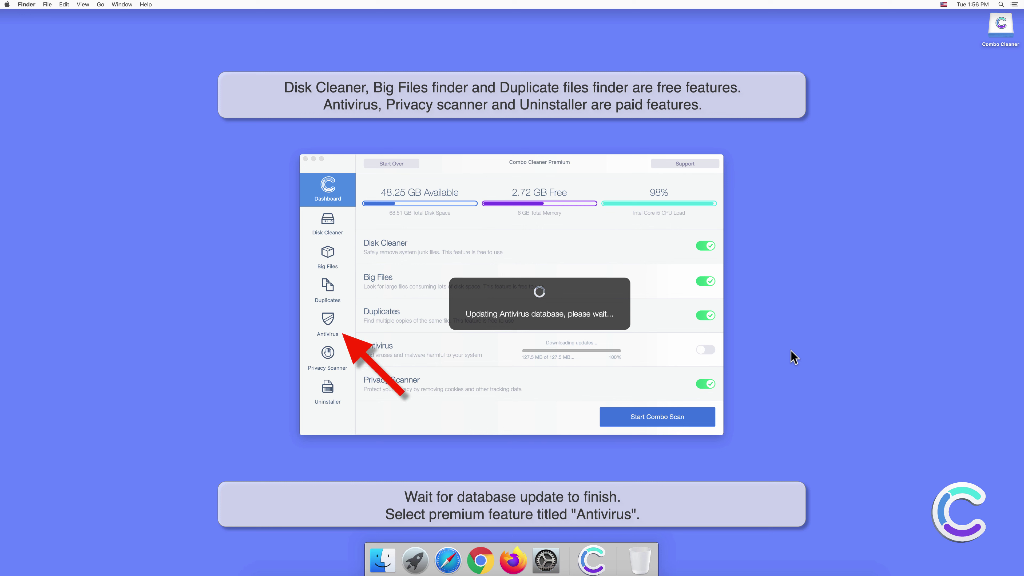
# Start a Full Scan from Combo Cleaner's Antivirus section
pyautogui.click(330, 321)
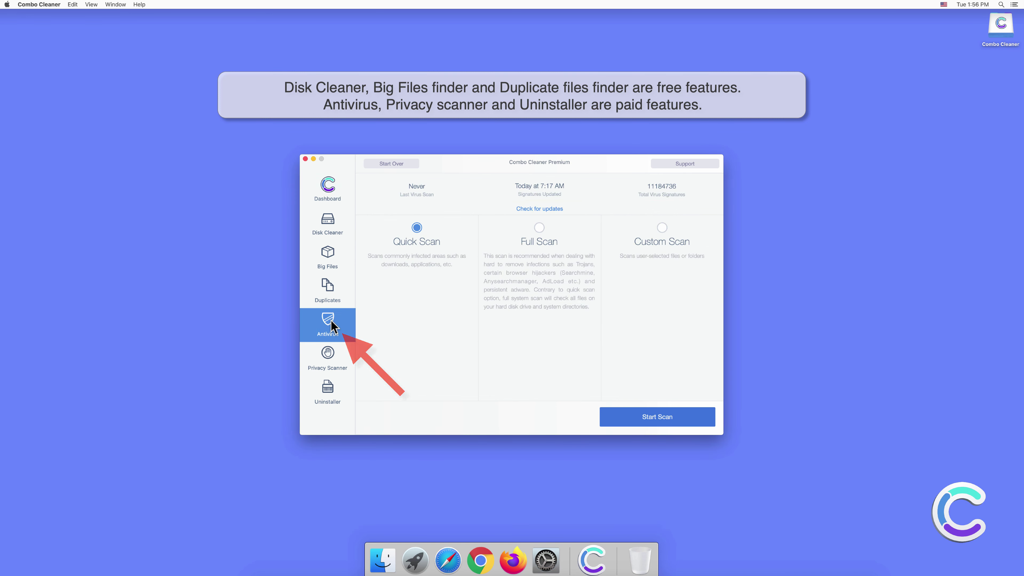
pyautogui.click(536, 228)
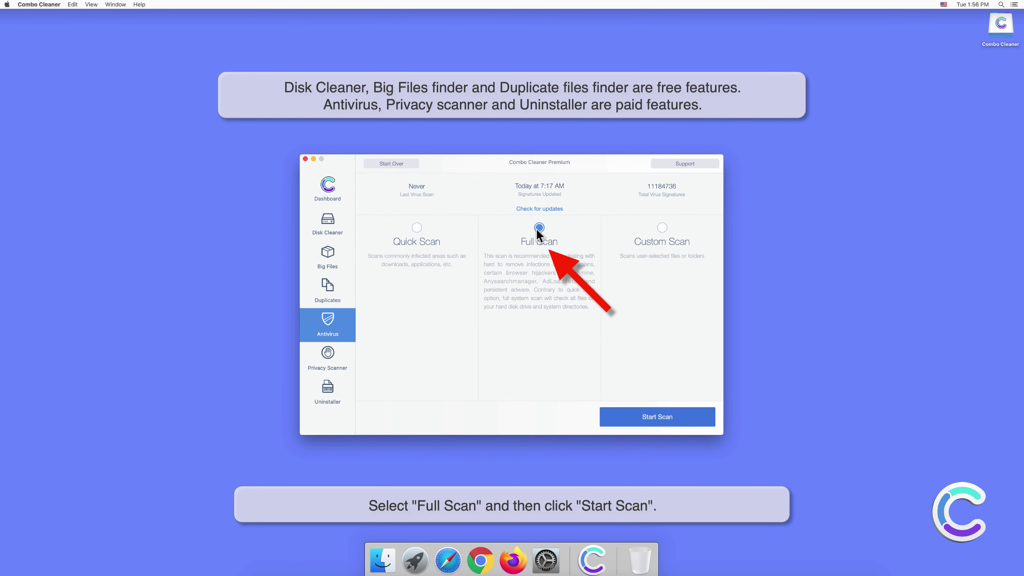
pyautogui.click(662, 419)
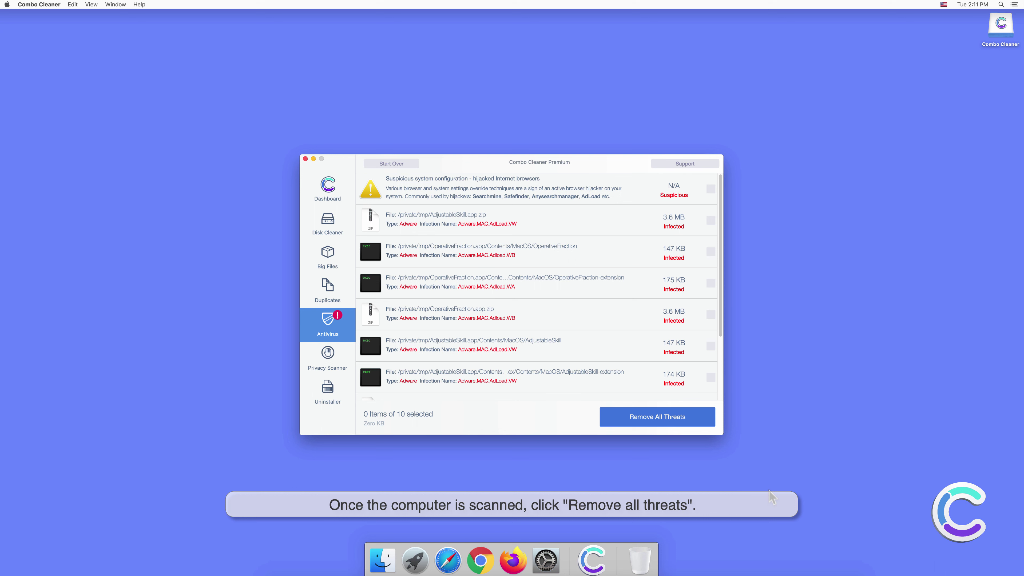
# Remove all detected threats, authorise with the administrator password, and accept restarting now
pyautogui.click(663, 420)
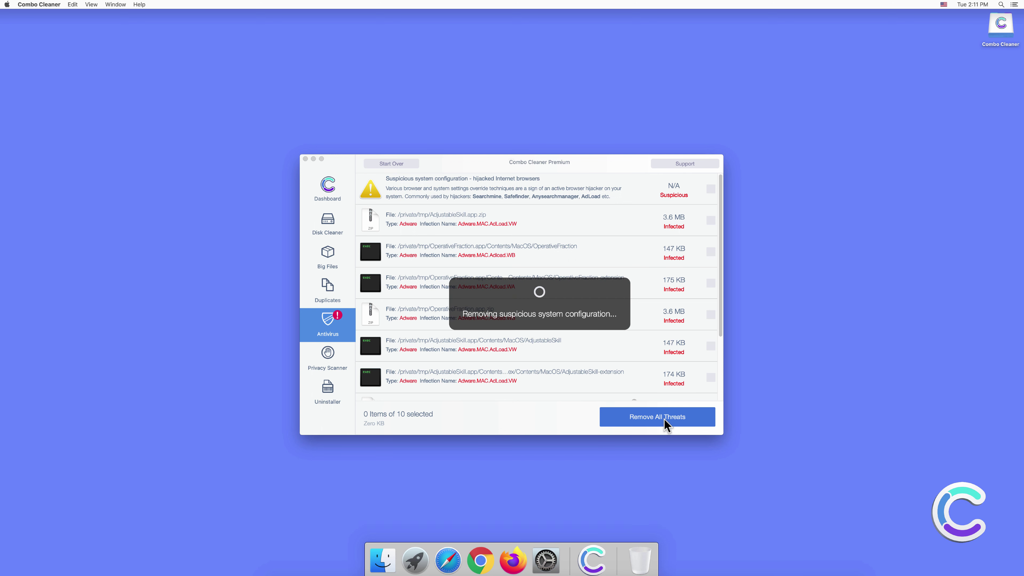
pyautogui.click(567, 182)
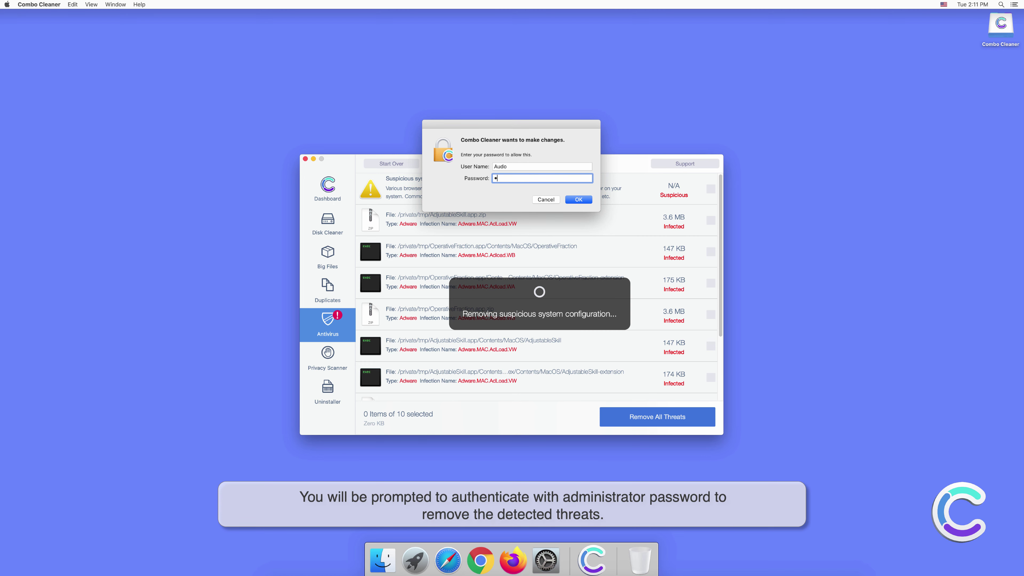
pyautogui.write('••••••')
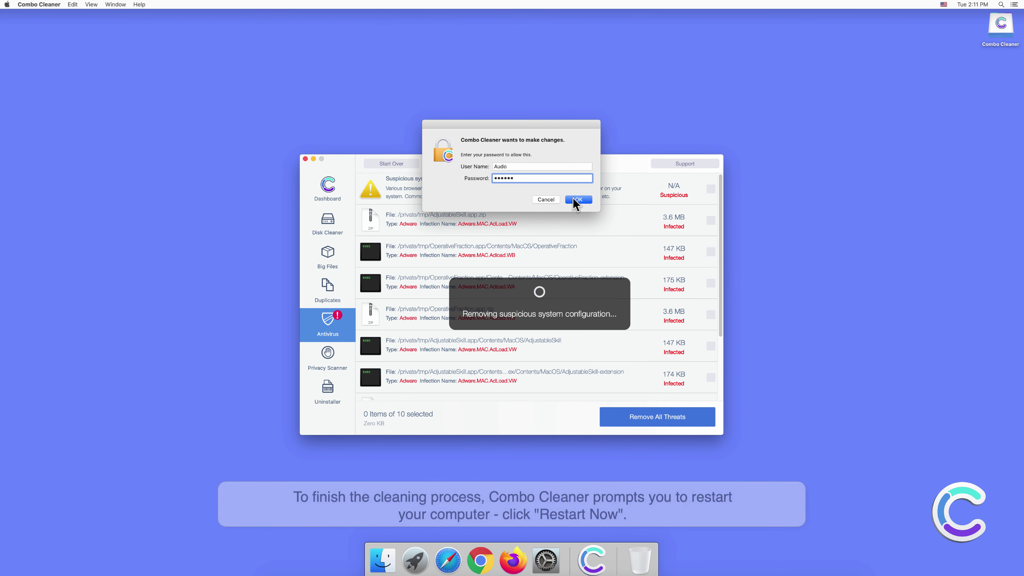
pyautogui.click(575, 200)
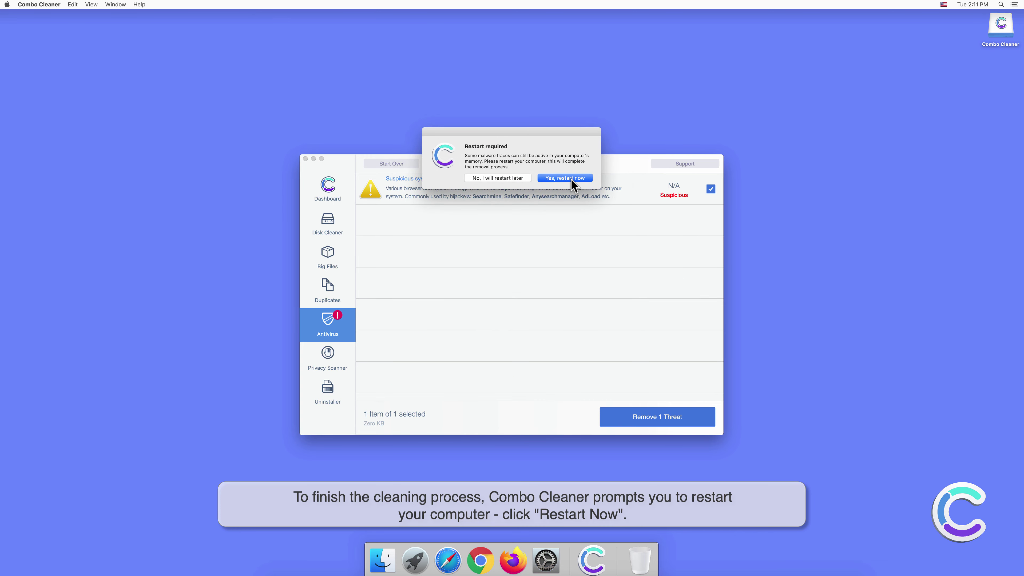
pyautogui.click(565, 178)
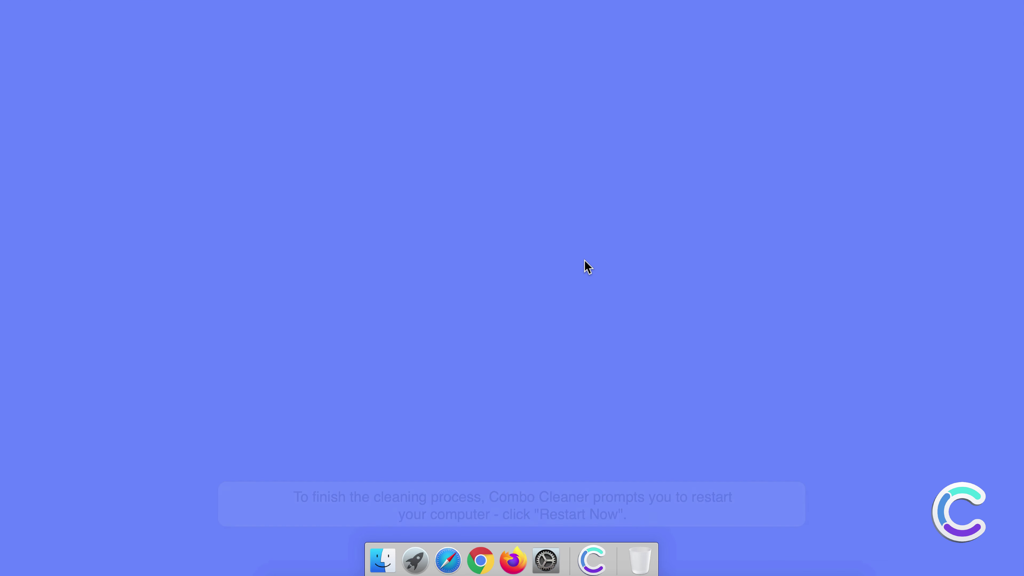